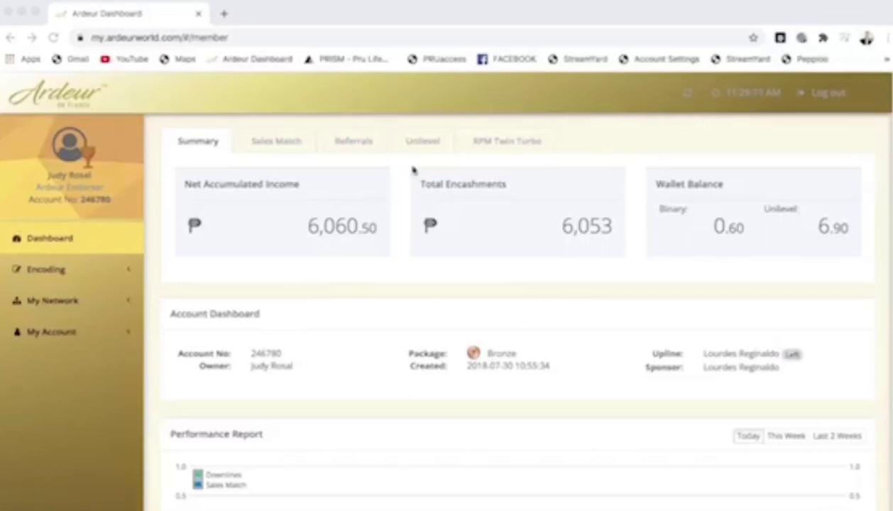
Open the Account No. dropdown under the profile picture to list the linked member accounts
click(101, 204)
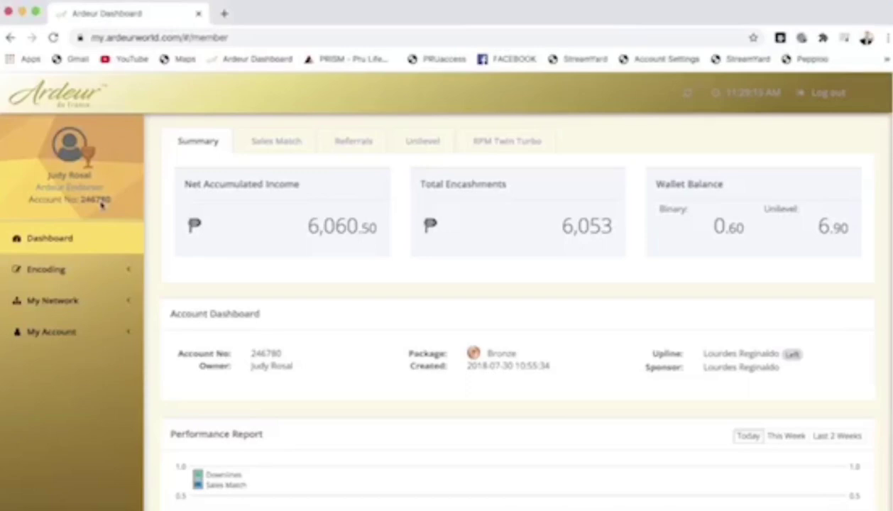
click(100, 203)
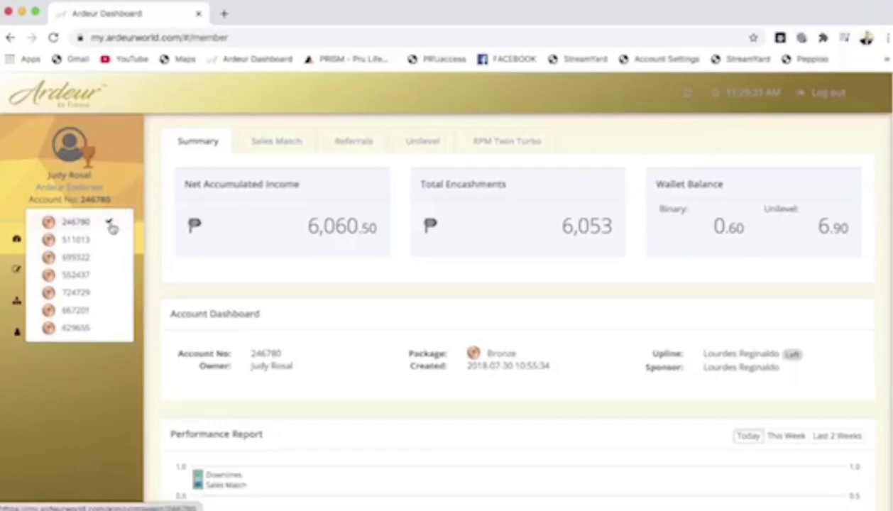
Close the account list and open My Account > Codes Inventory, showing 6 Classic Perfume codes
click(130, 200)
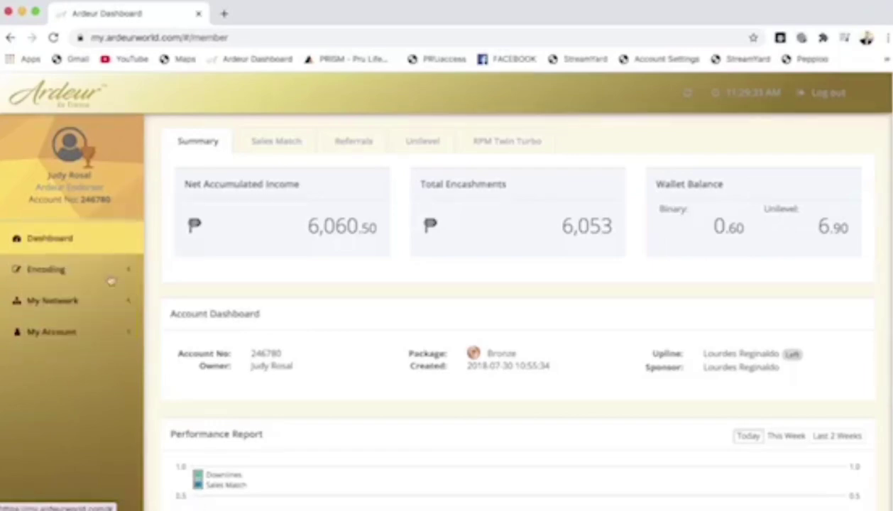
click(113, 335)
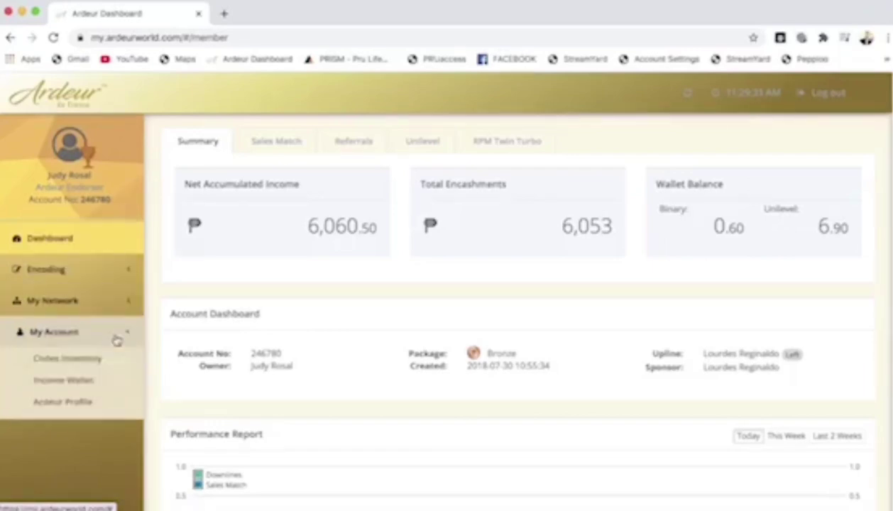
click(73, 368)
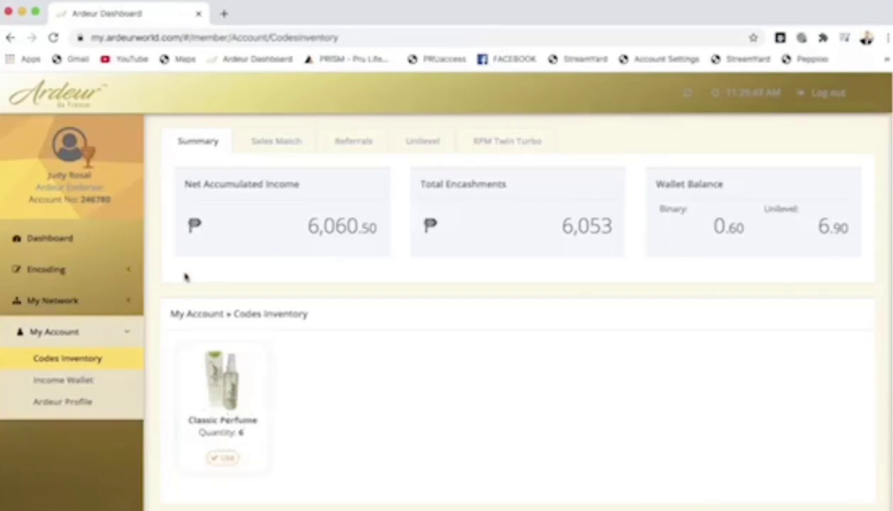
click(104, 203)
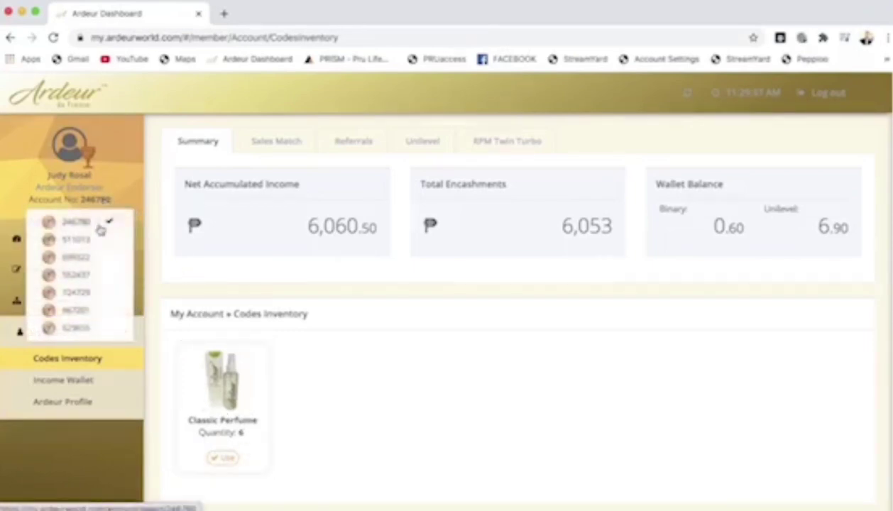
View the Referrals > Unilevel summary and highlight the 3.75 personal rebate
click(355, 141)
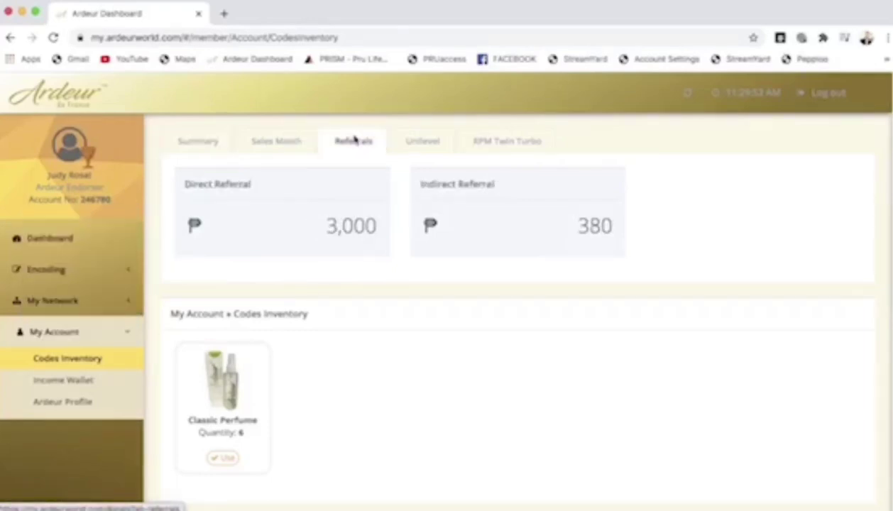
click(414, 144)
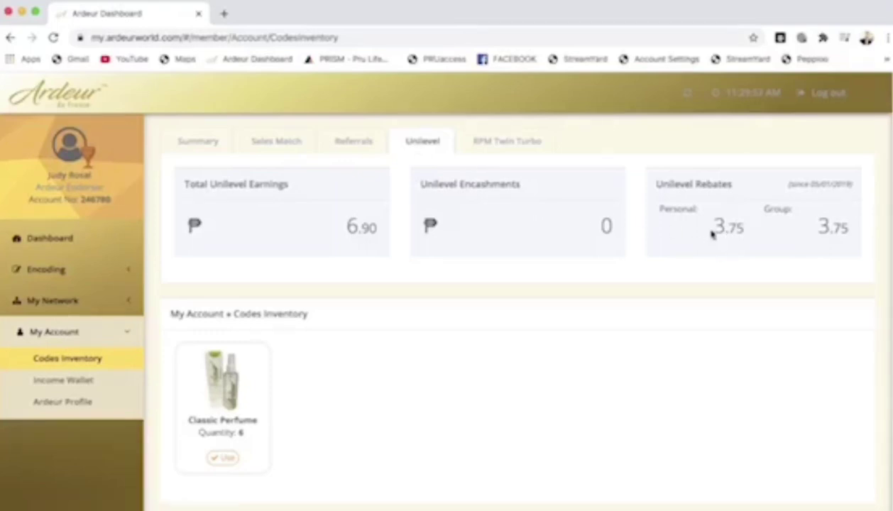
drag(713, 225, 743, 228)
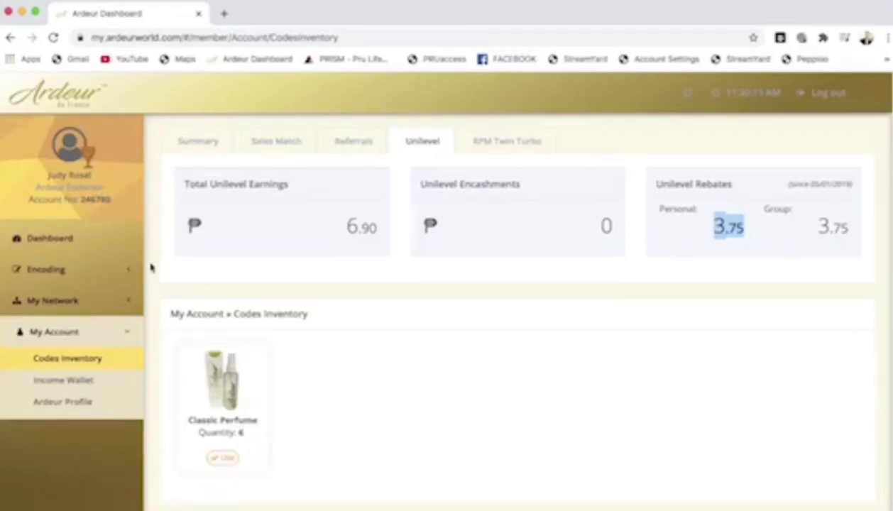
click(94, 200)
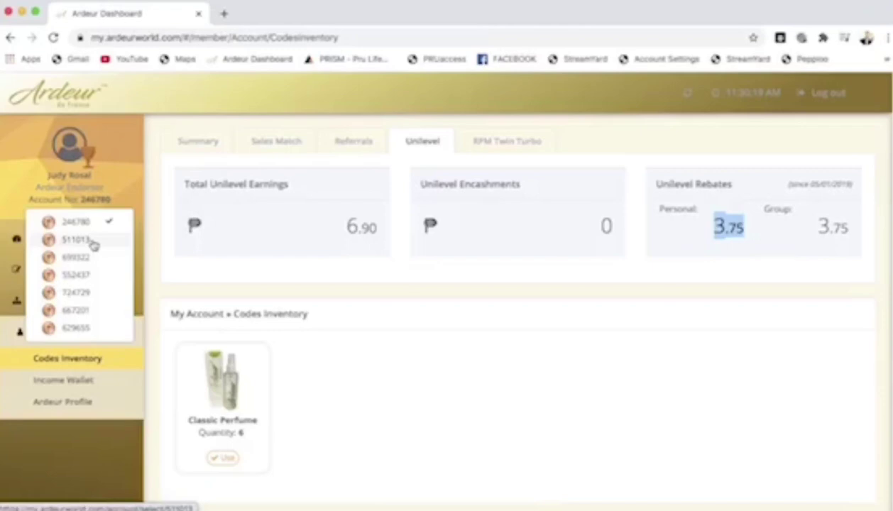
Switch to the second account, confirm its 0 Unilevel personal rebate, then switch back to the main account
click(76, 240)
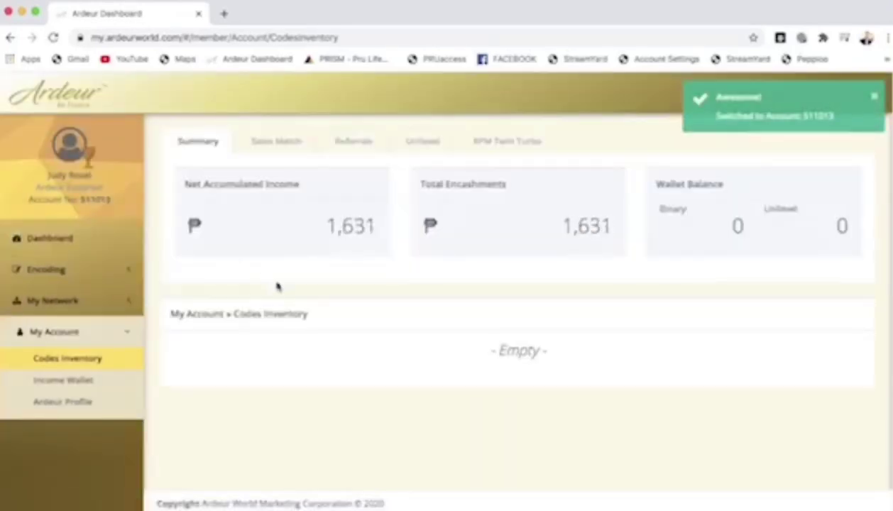
click(401, 146)
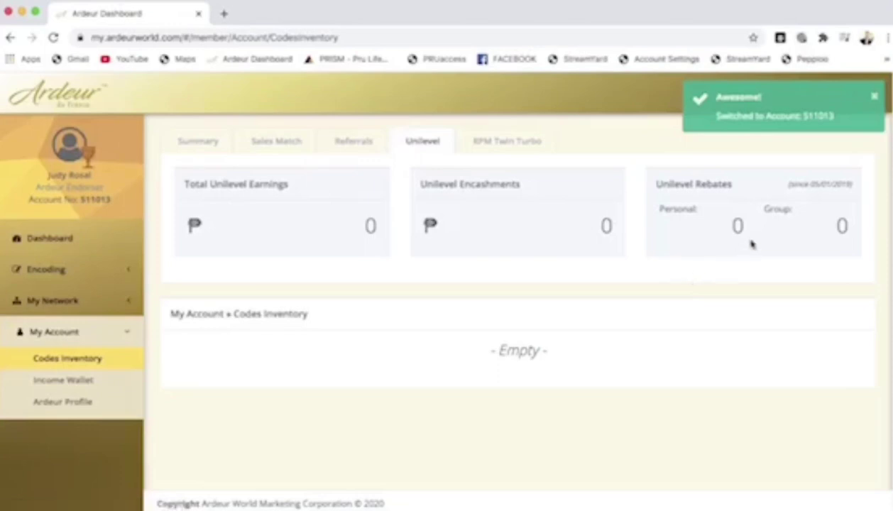
drag(745, 229, 736, 229)
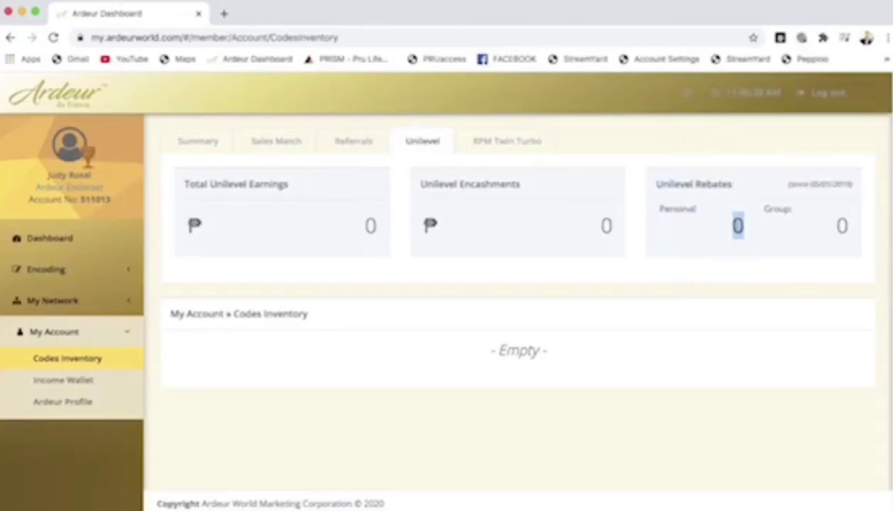
click(723, 243)
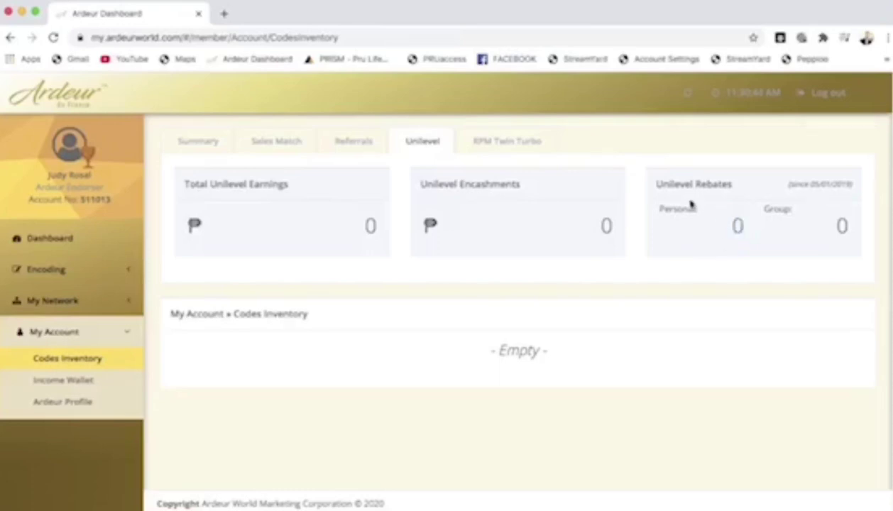
click(95, 201)
click(92, 224)
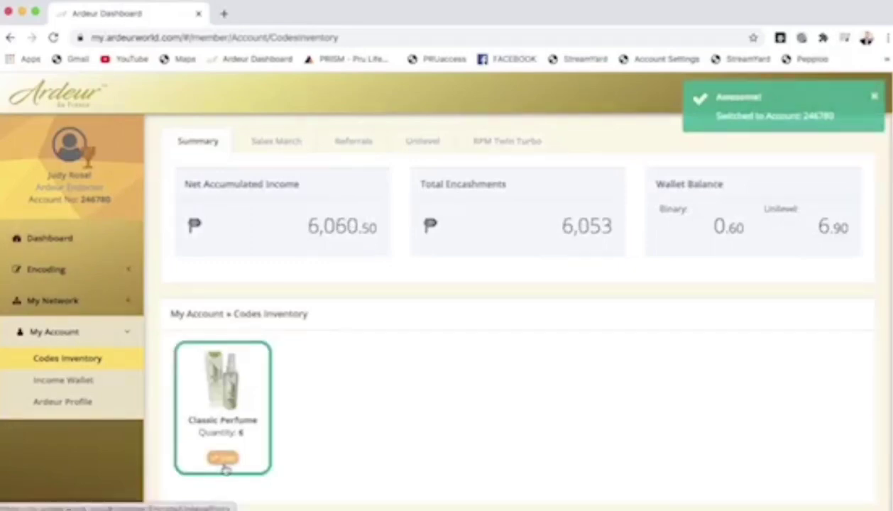
Use the Classic Perfume card to start a Unilevel Entry with an encode quantity of 1
click(223, 459)
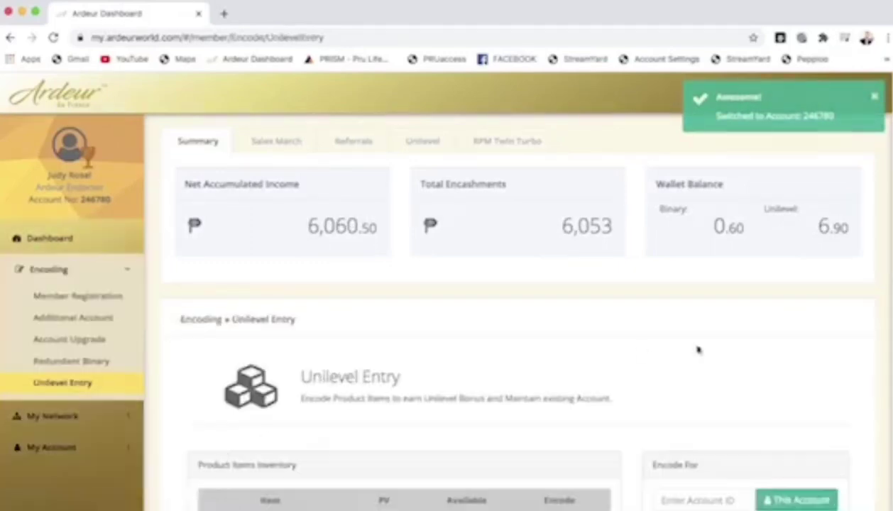
scroll(228, 396, down, 2)
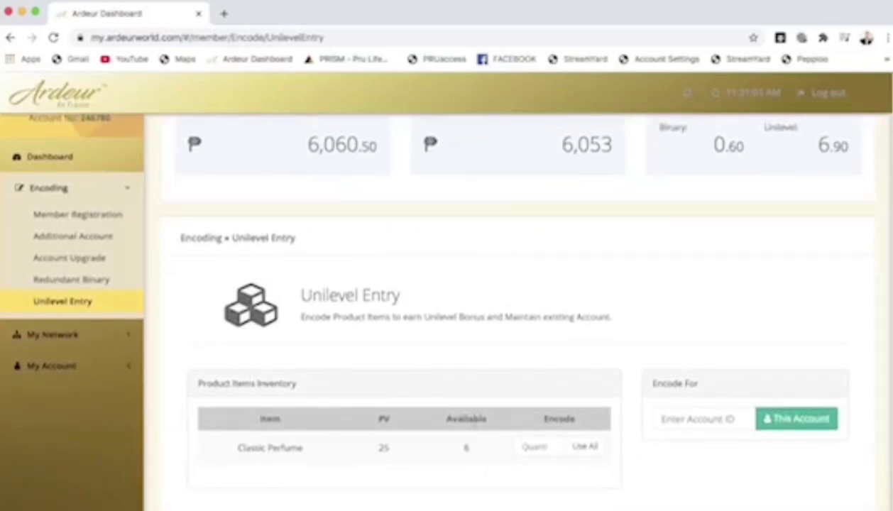
click(544, 441)
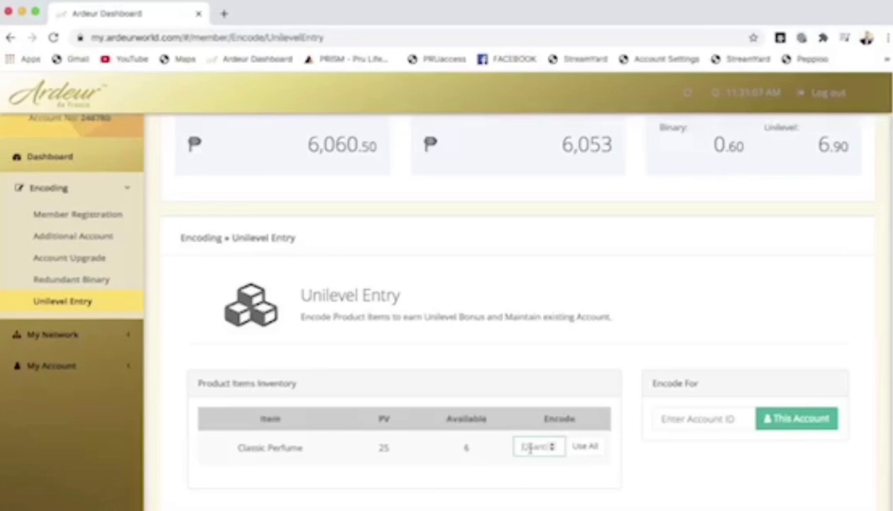
text(1)
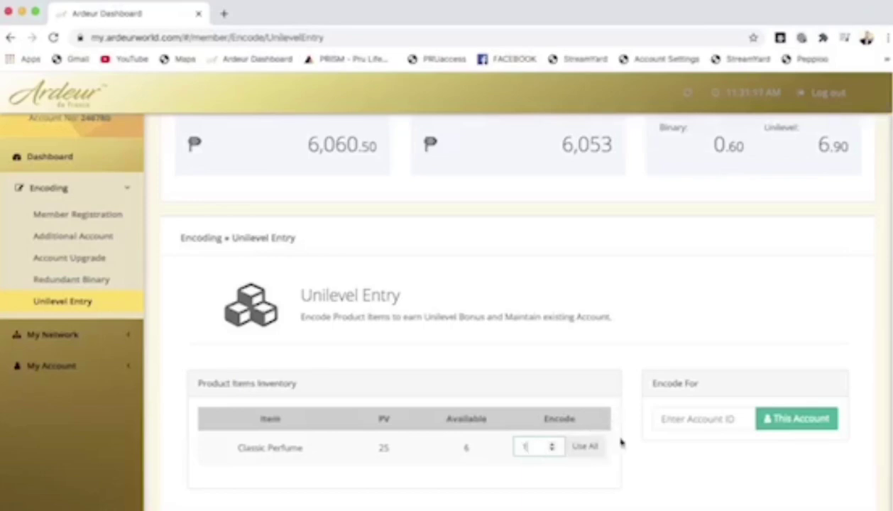
click(672, 419)
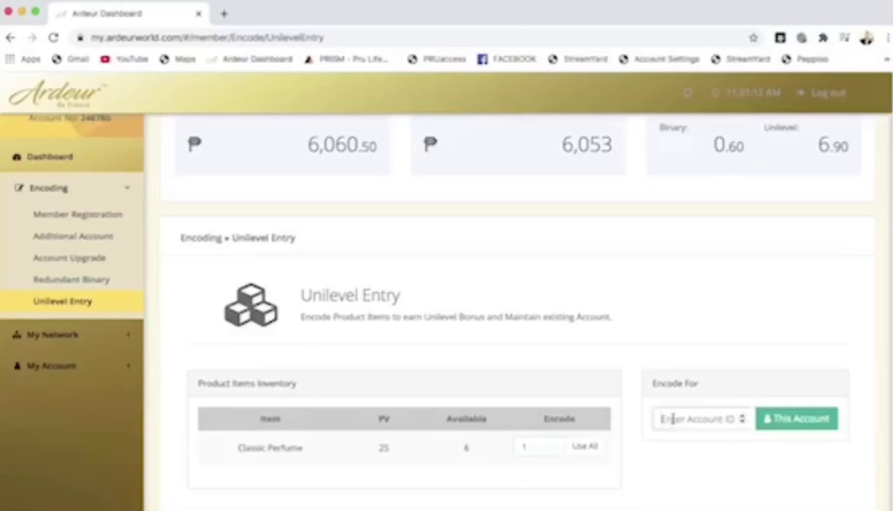
scroll(874, 281, up, 1)
scroll(875, 281, up, 1)
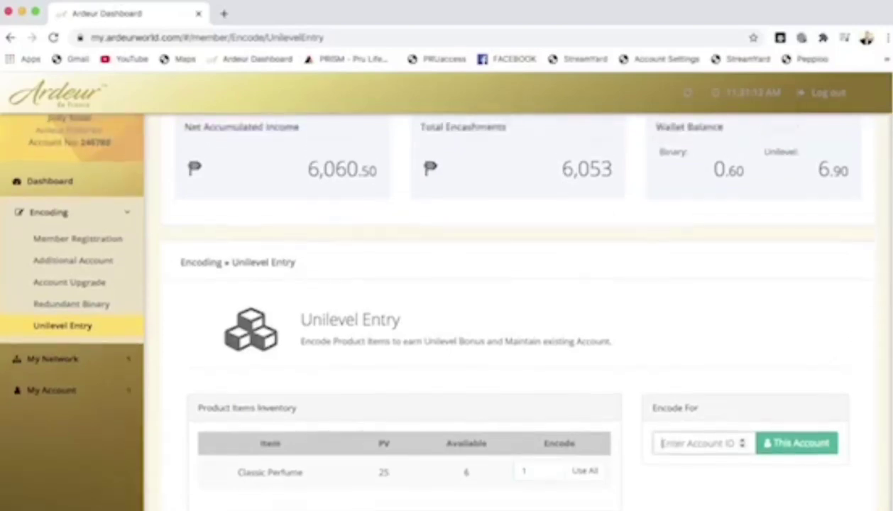
click(99, 145)
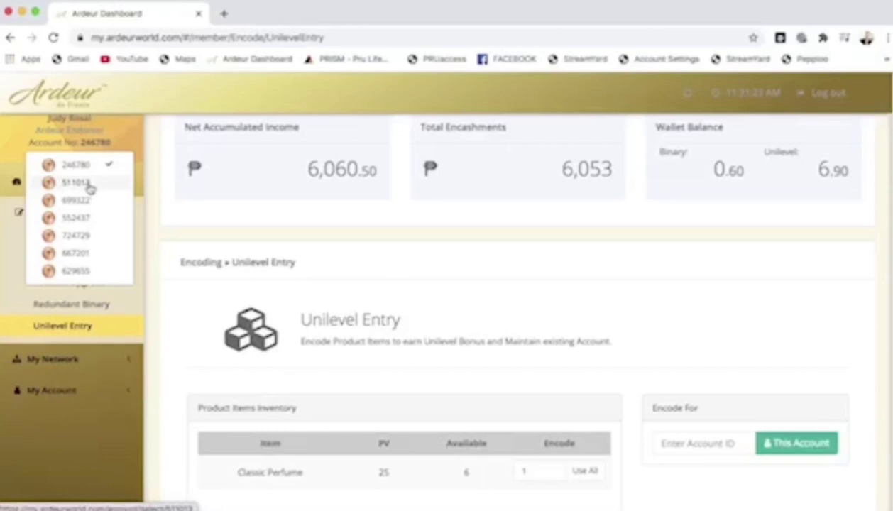
Enter the second member account's ID in Encode For, verifying it against the Account No. list
click(683, 444)
text(511013)
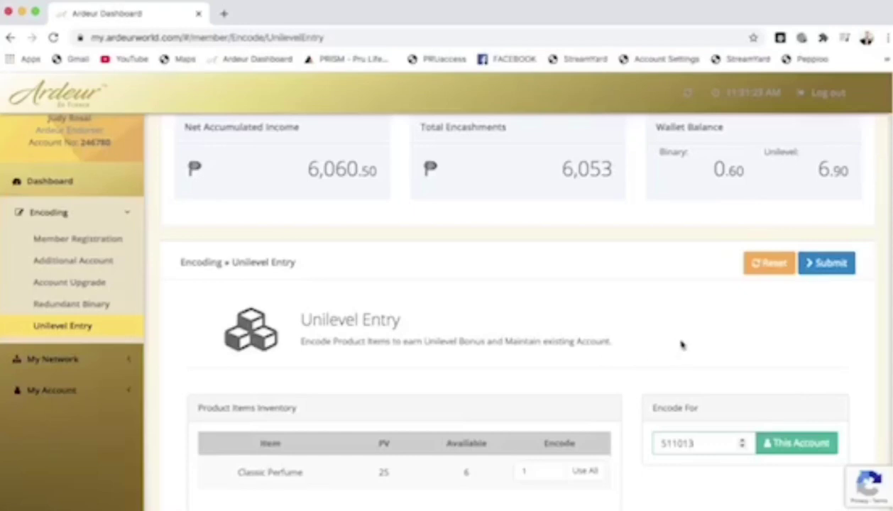
click(682, 345)
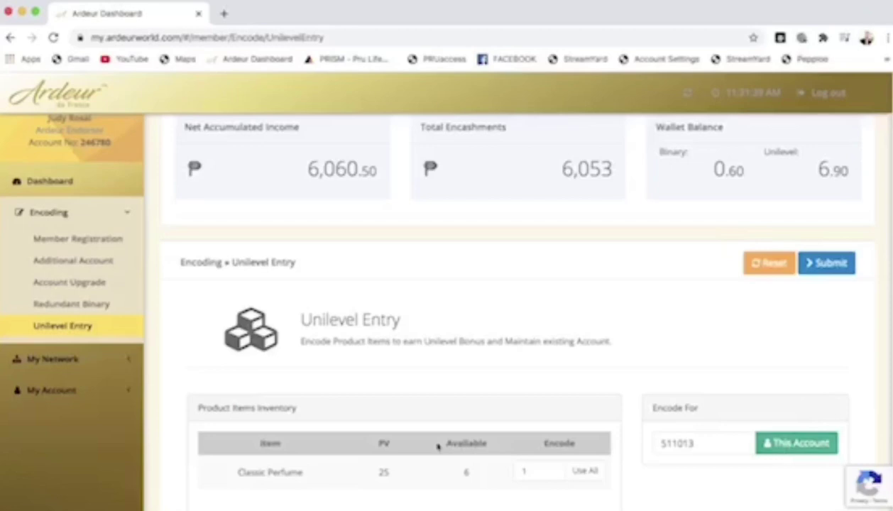
click(96, 141)
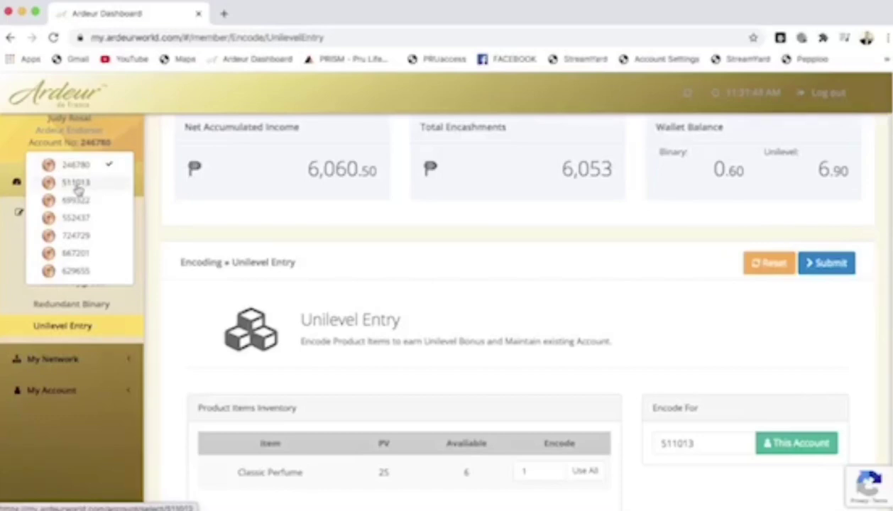
click(702, 443)
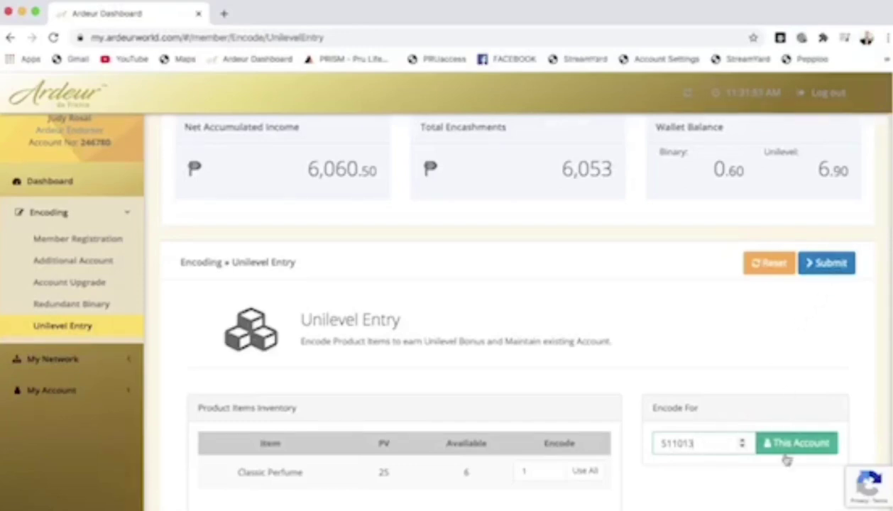
Submit the Classic Perfume entry, confirm with Yes, and dismiss the Successful dialog
click(828, 272)
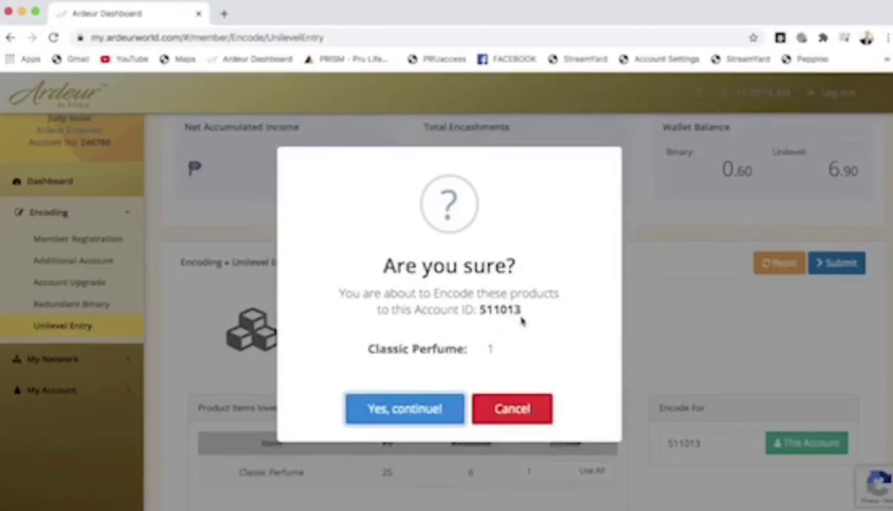
click(421, 419)
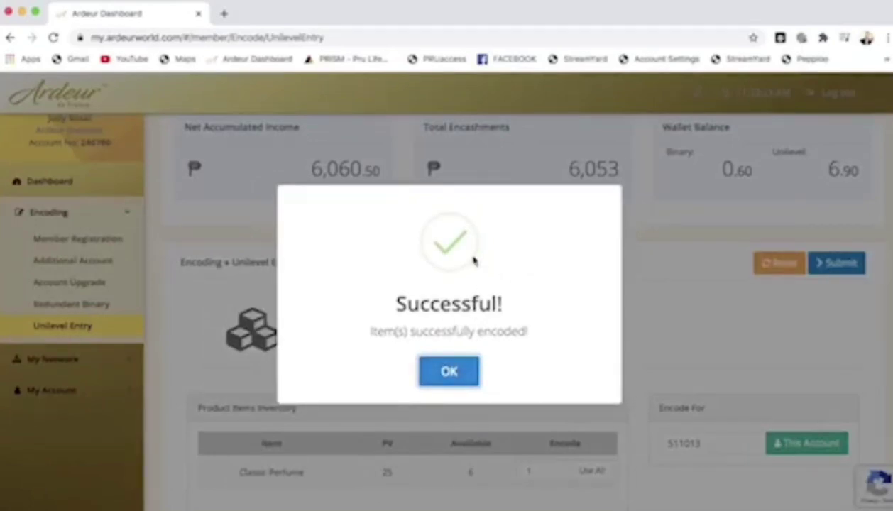
click(455, 376)
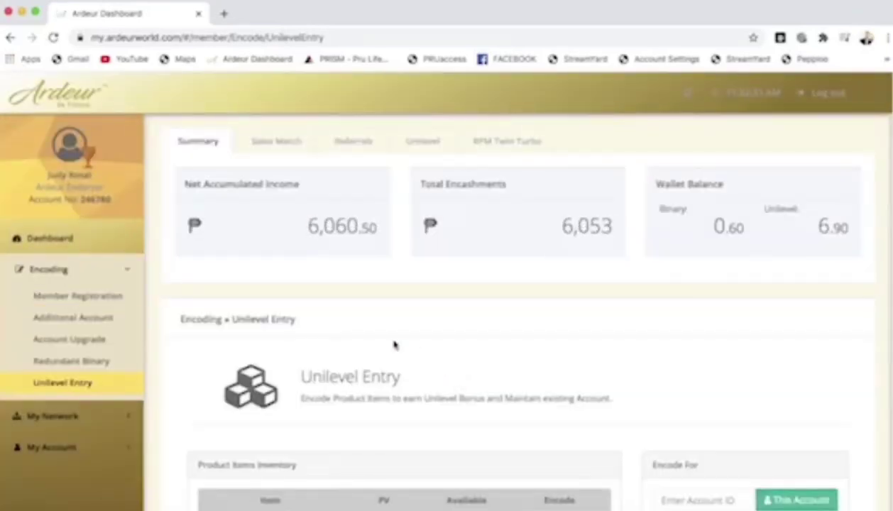
Switch to the second account, note its 3.75 Unilevel personal rebate, and open its empty Codes Inventory
click(96, 200)
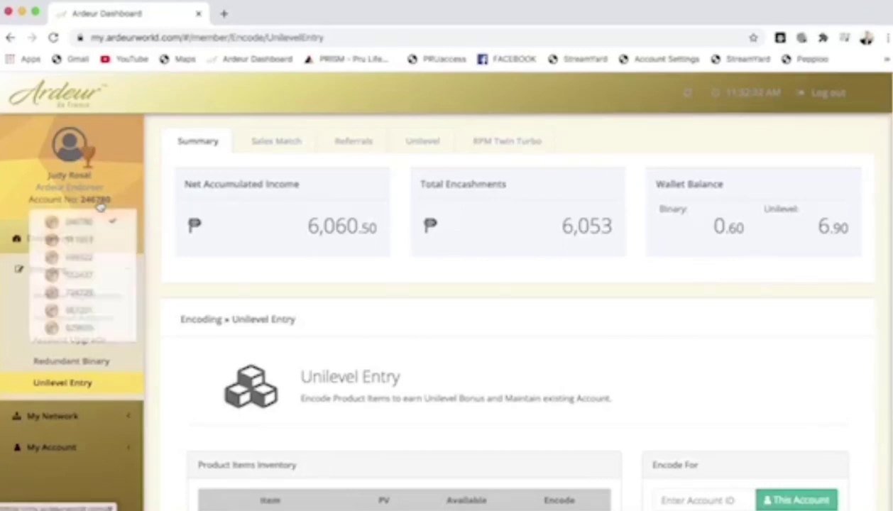
click(84, 241)
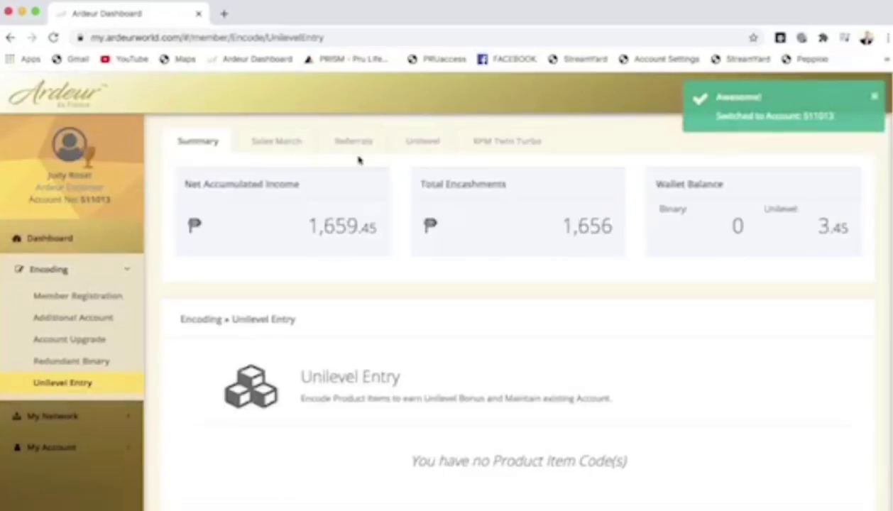
click(428, 143)
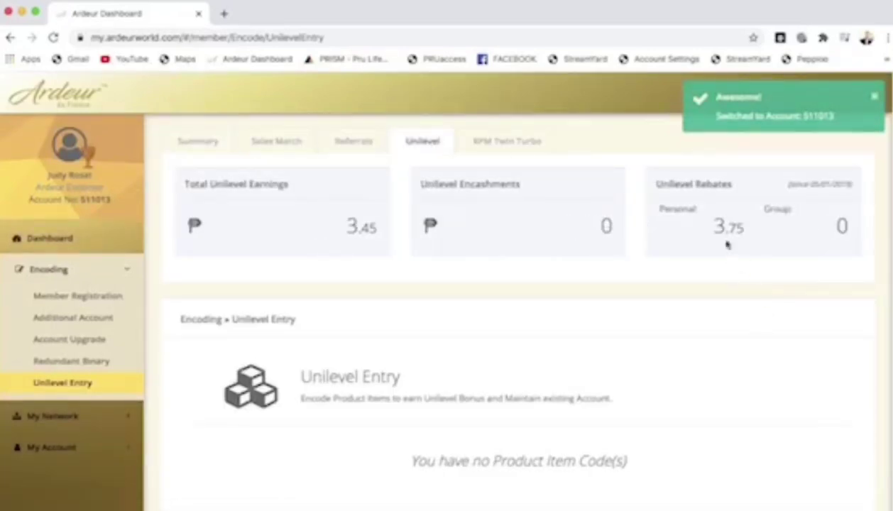
drag(716, 227, 749, 235)
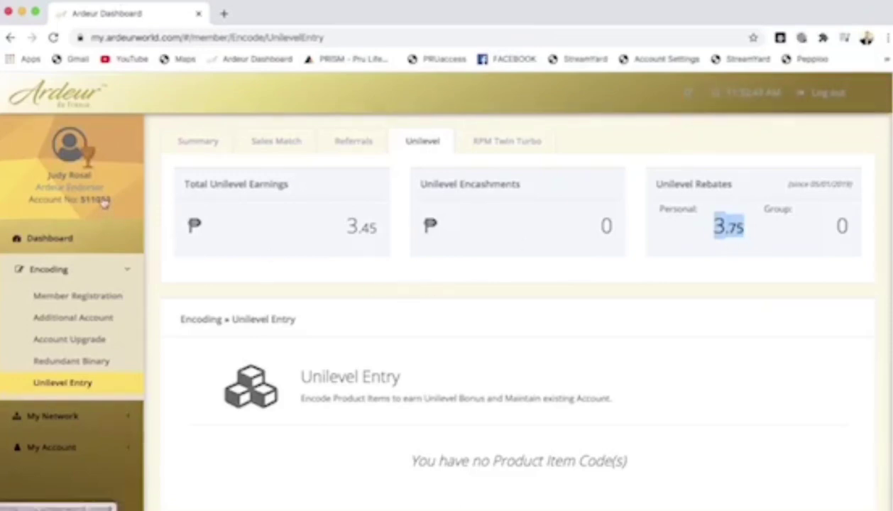
click(121, 447)
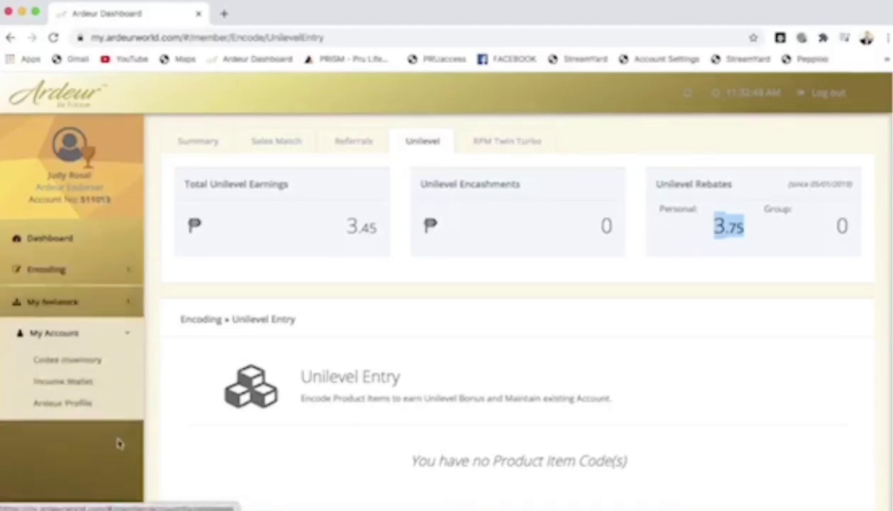
click(99, 359)
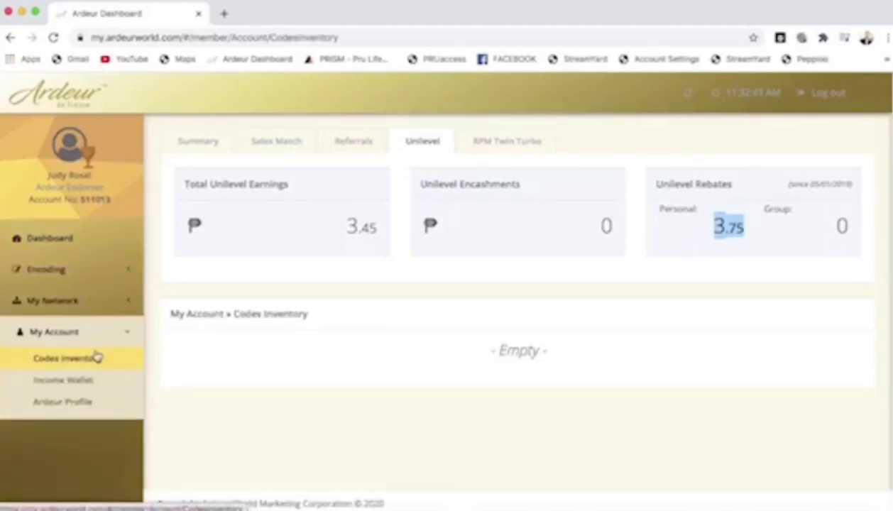
Return to the main account and use its Classic Perfume card, now at quantity 5
click(97, 192)
click(90, 227)
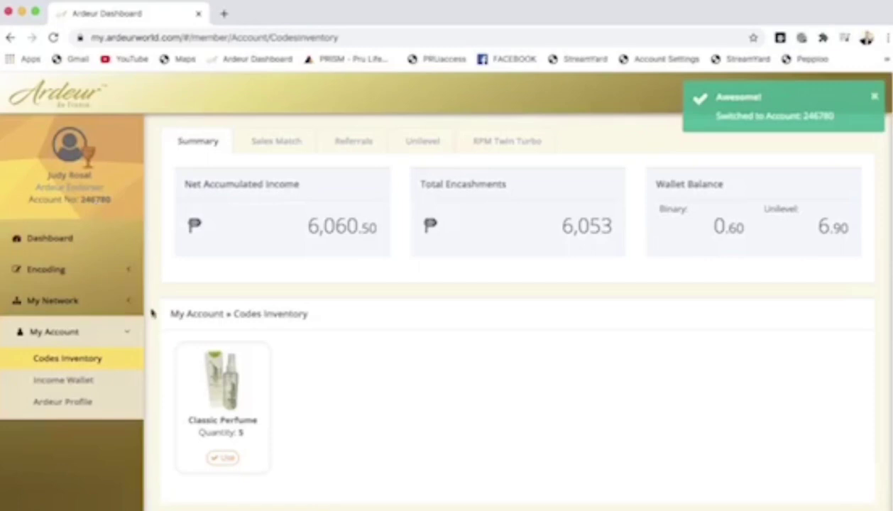
click(105, 201)
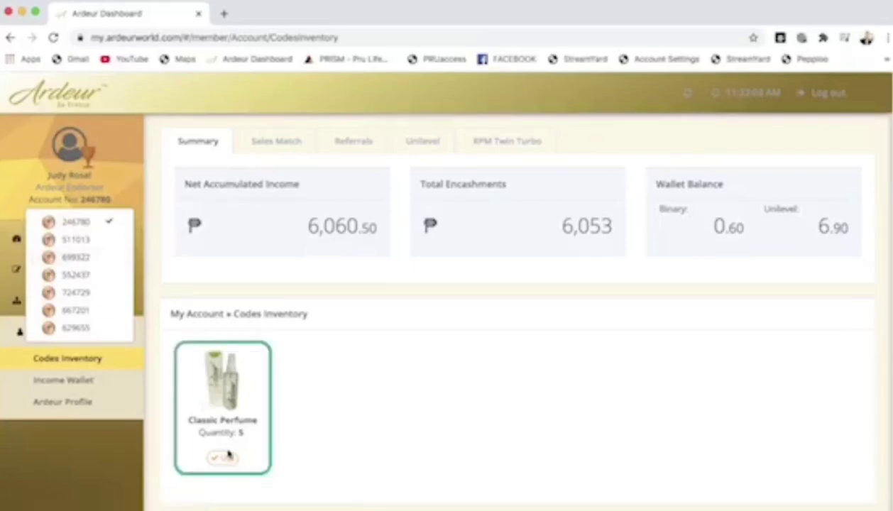
click(223, 458)
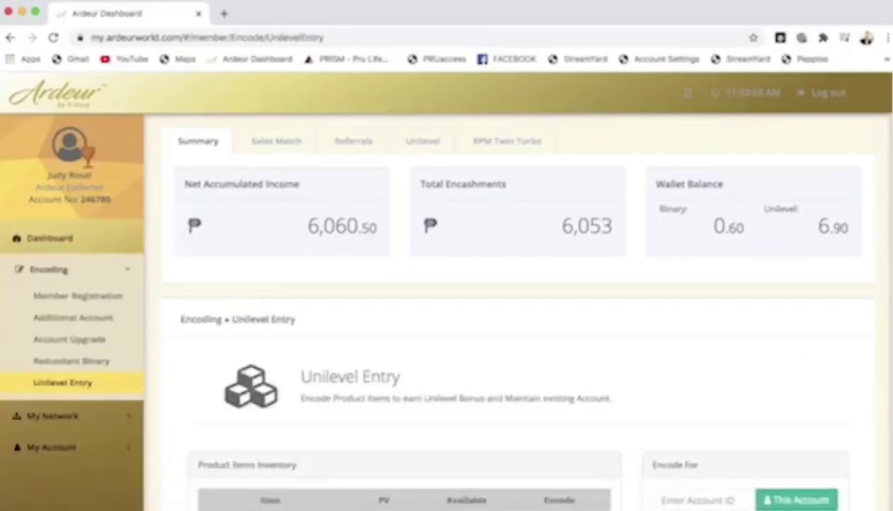
Enter the third member account's ID as the recipient, checking it against the account list
scroll(887, 294, down, 3)
scroll(887, 294, up, 2)
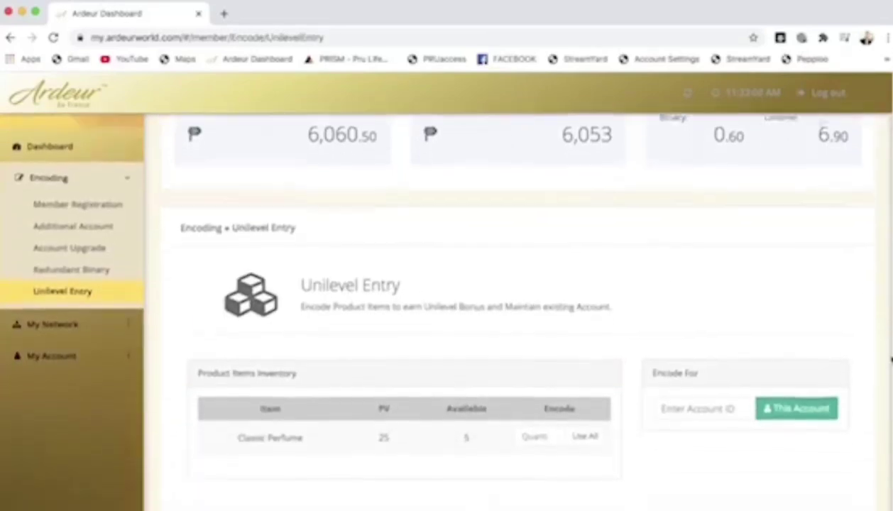
scroll(887, 294, up, 1)
scroll(884, 274, down, 4)
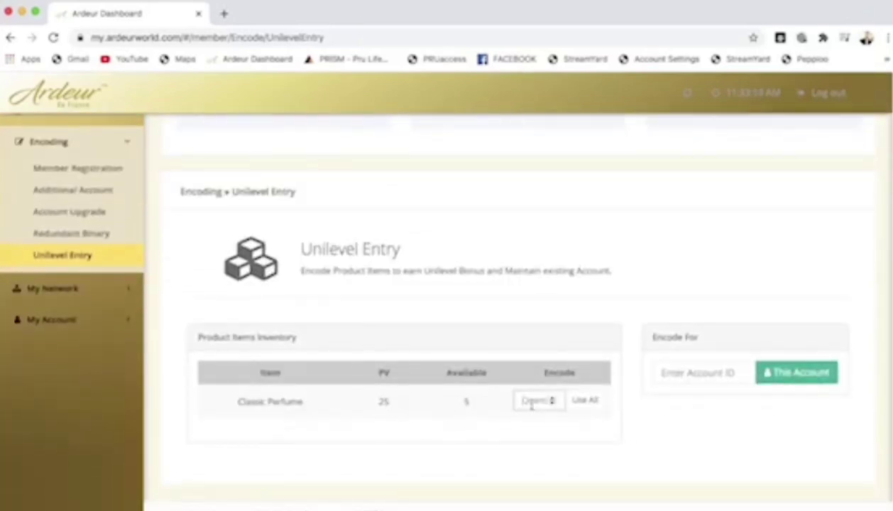
scroll(883, 310, up, 3)
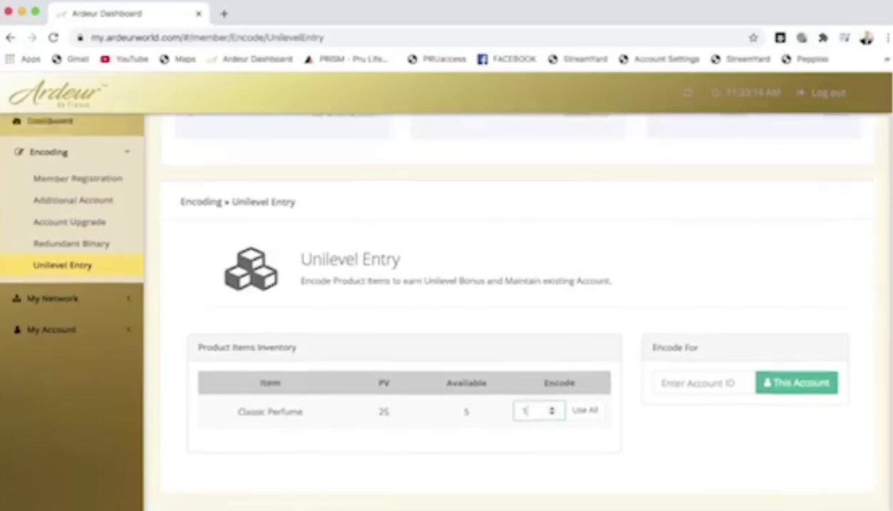
click(106, 179)
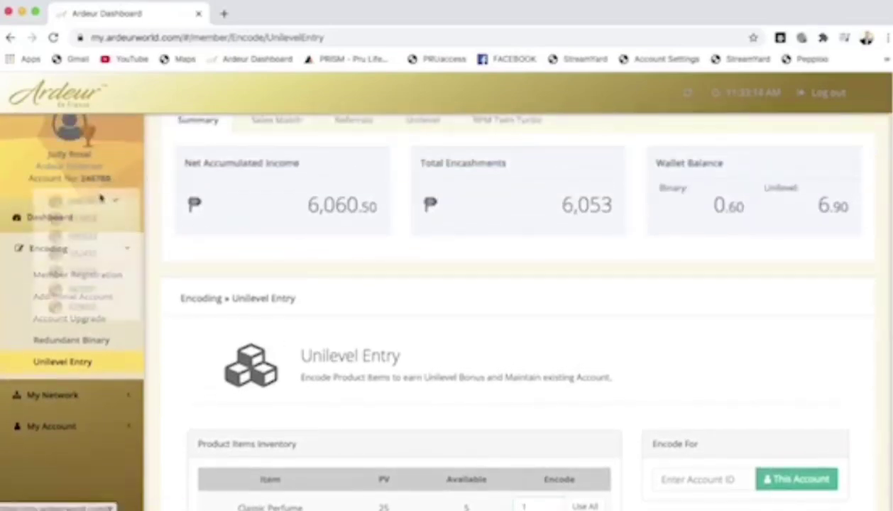
click(671, 483)
text(693)
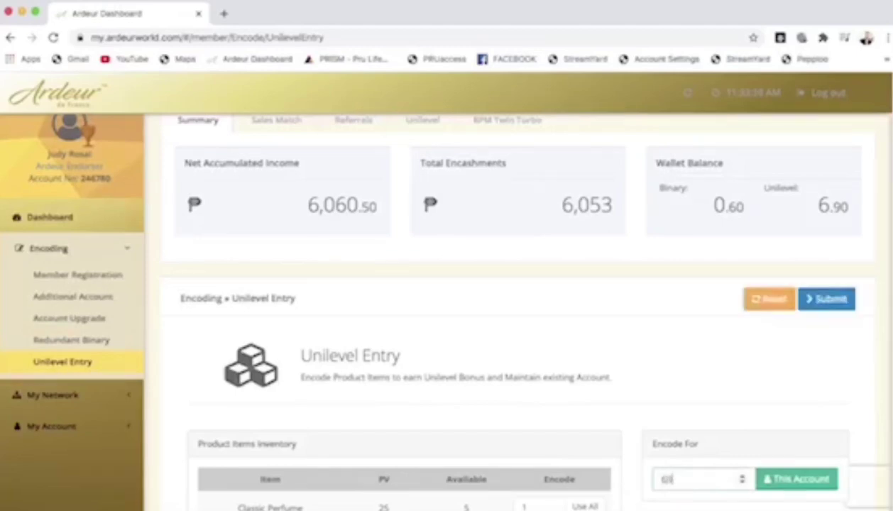
click(94, 177)
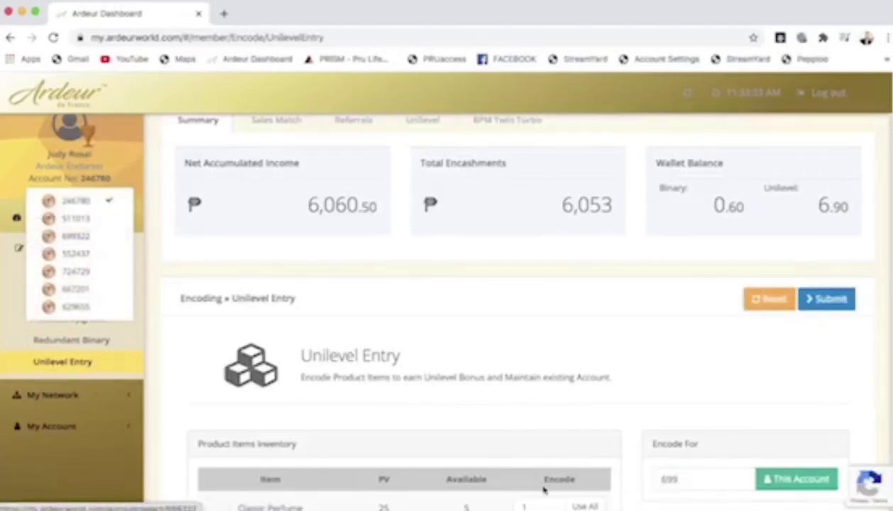
click(700, 481)
text(22)
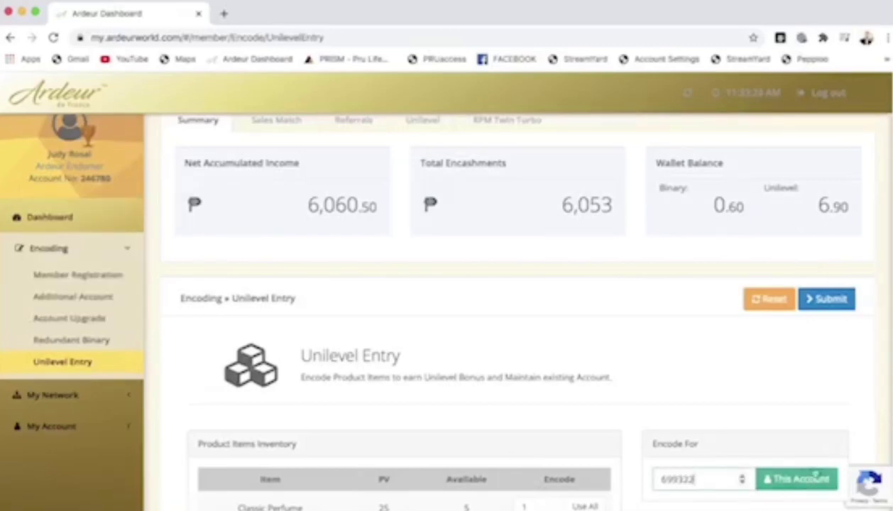
Submit the one Classic Perfume encoding, confirm it, and dismiss the success message
click(833, 301)
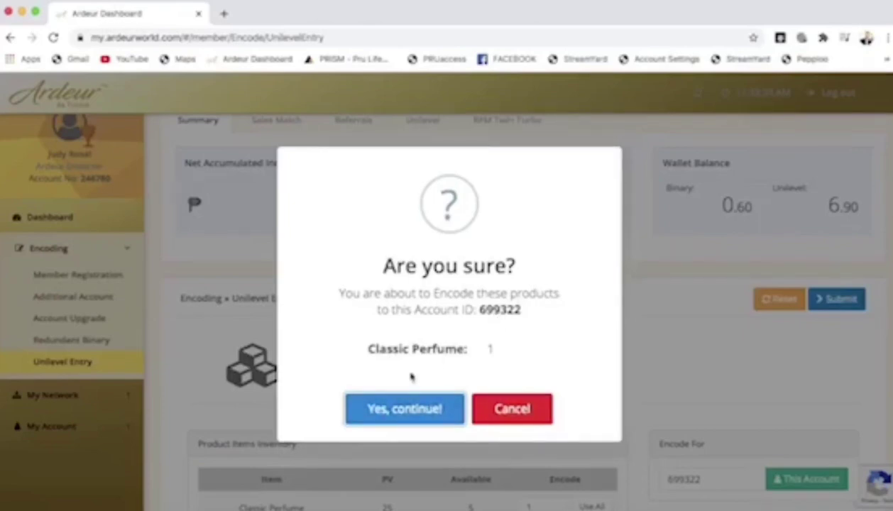
click(401, 409)
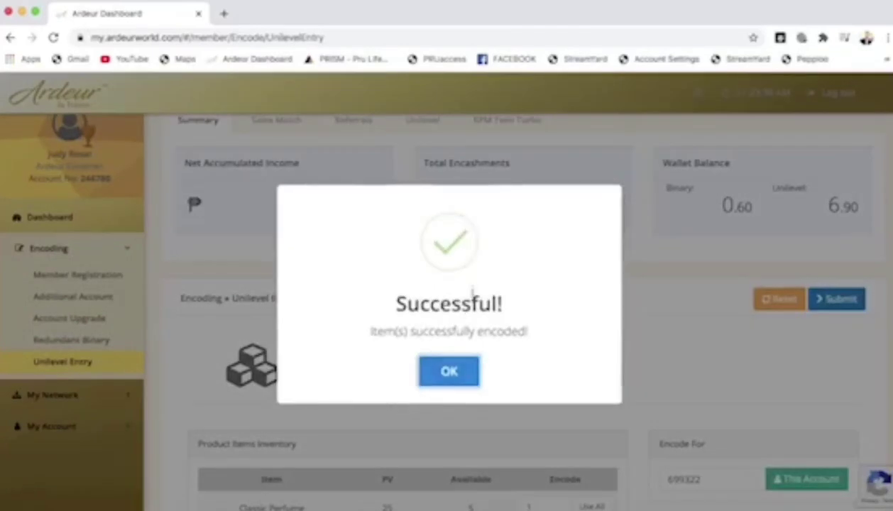
click(449, 371)
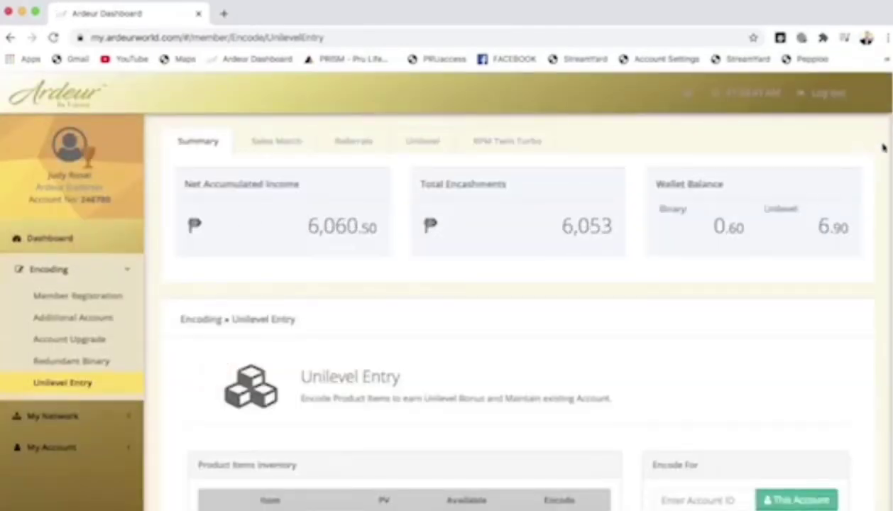
scroll(446, 306, down, 2)
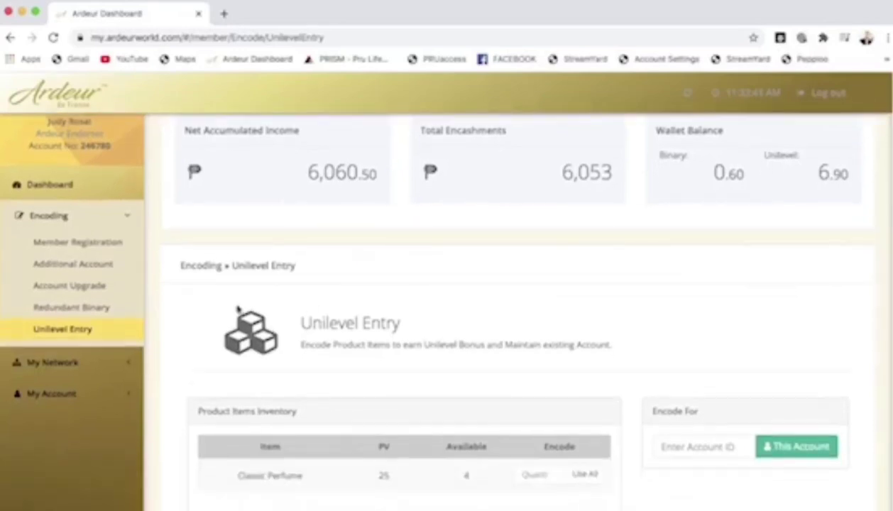
click(98, 147)
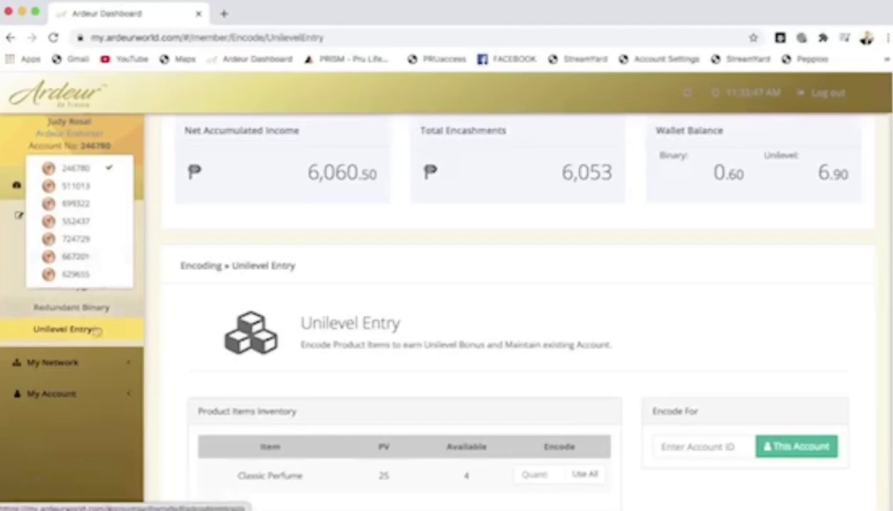
click(42, 393)
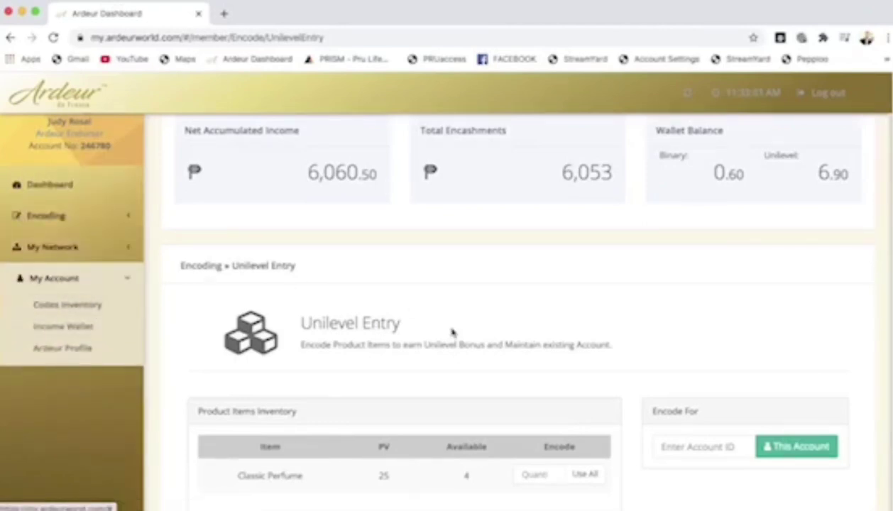
scroll(447, 305, up, 2)
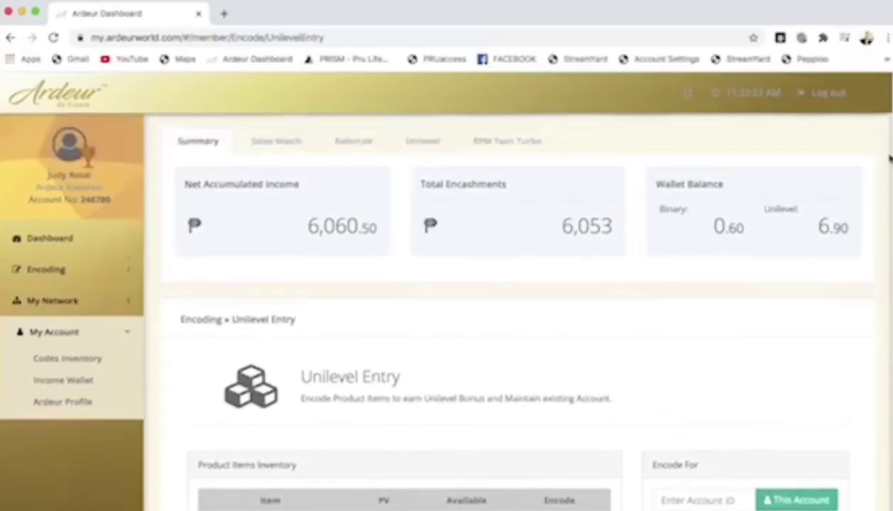
scroll(447, 306, down, 4)
scroll(447, 305, down, 1)
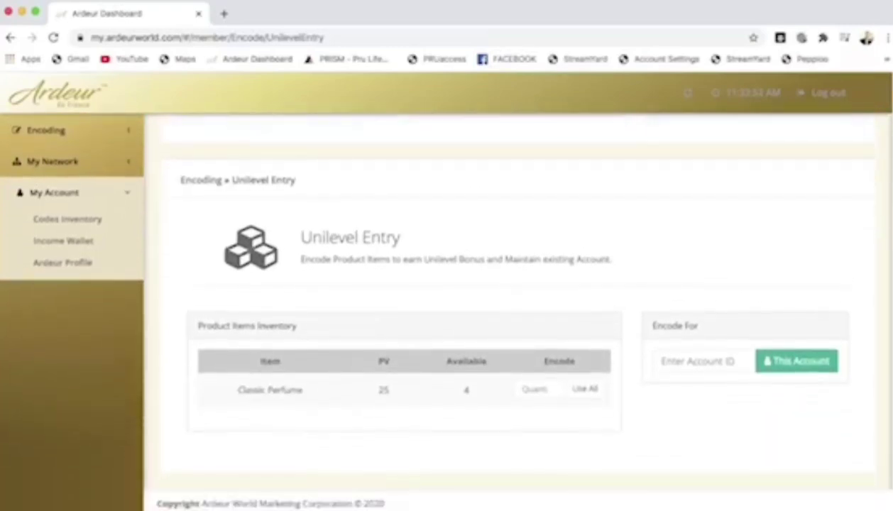
scroll(886, 247, up, 5)
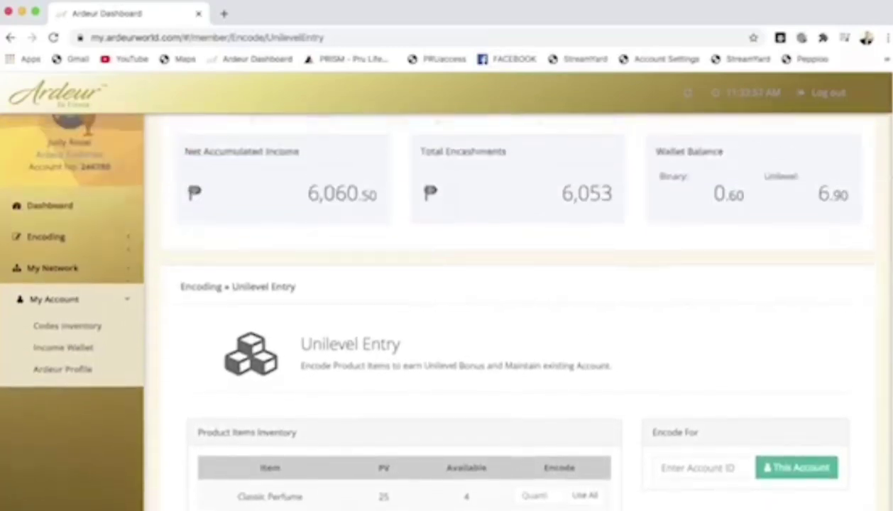